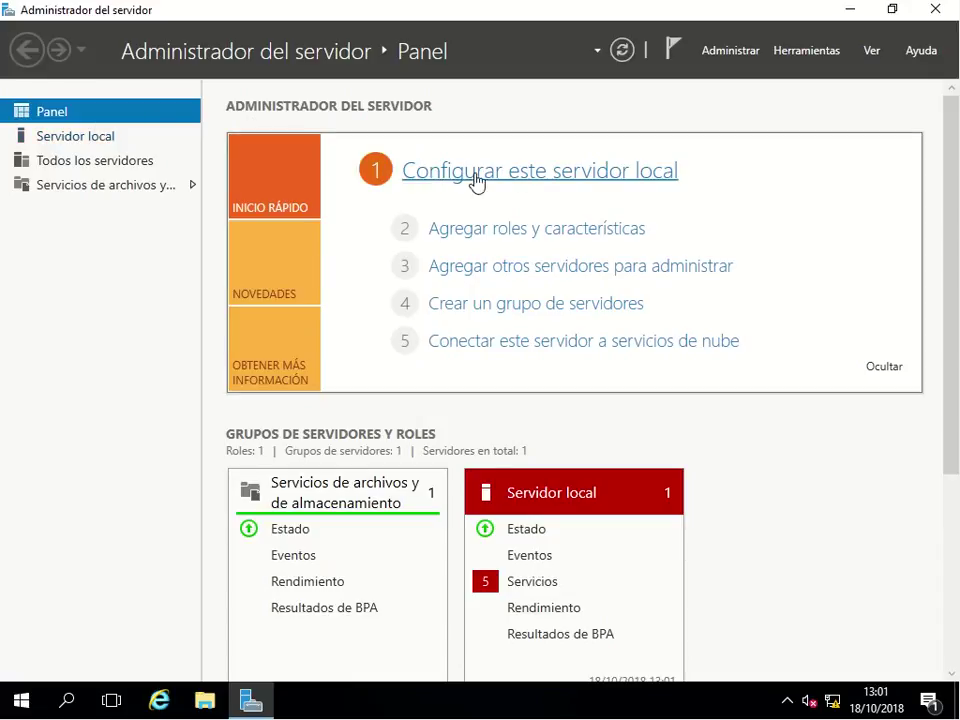
Start adding roles and features, keeping the role-based installation type and DC1 as the destination server.
{"action": "left_click", "coordinate": [476, 237]}
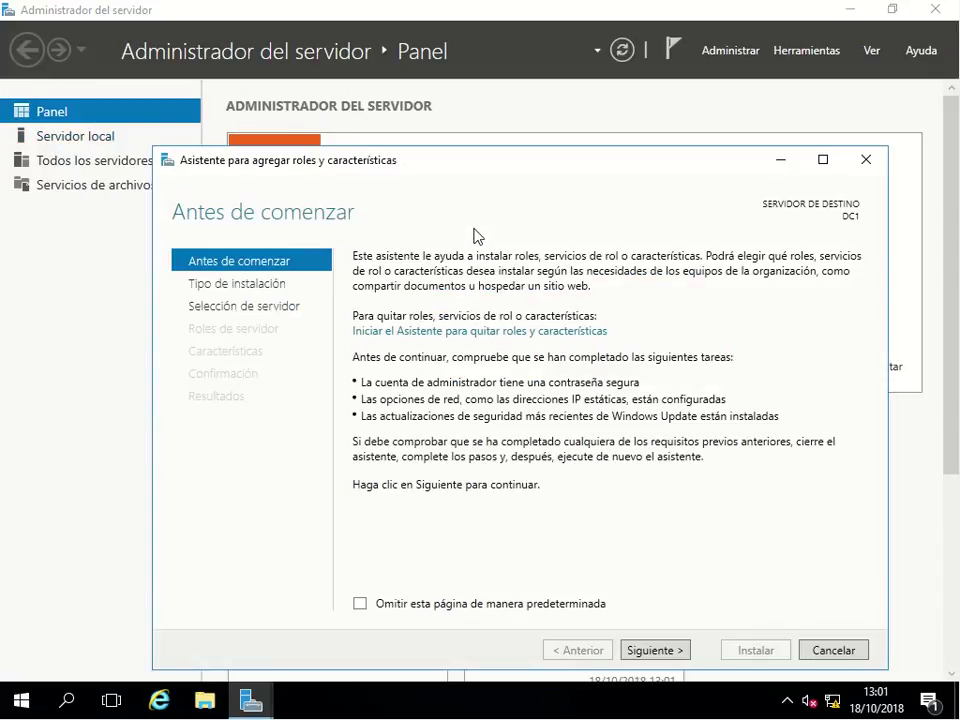
{"action": "left_click", "coordinate": [676, 655]}
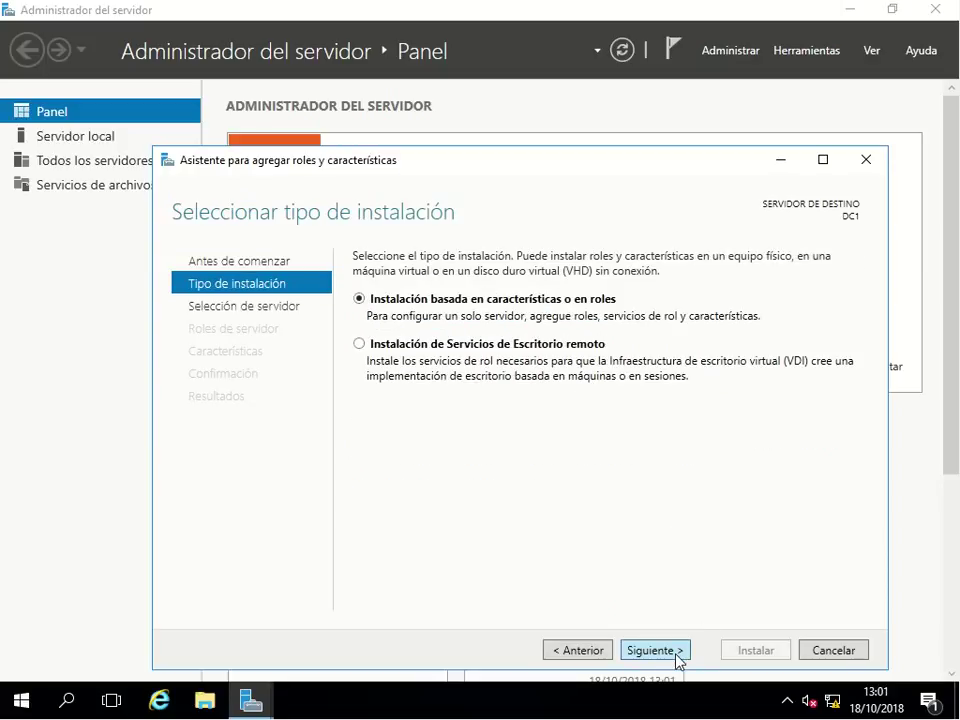
{"action": "left_click", "coordinate": [677, 656]}
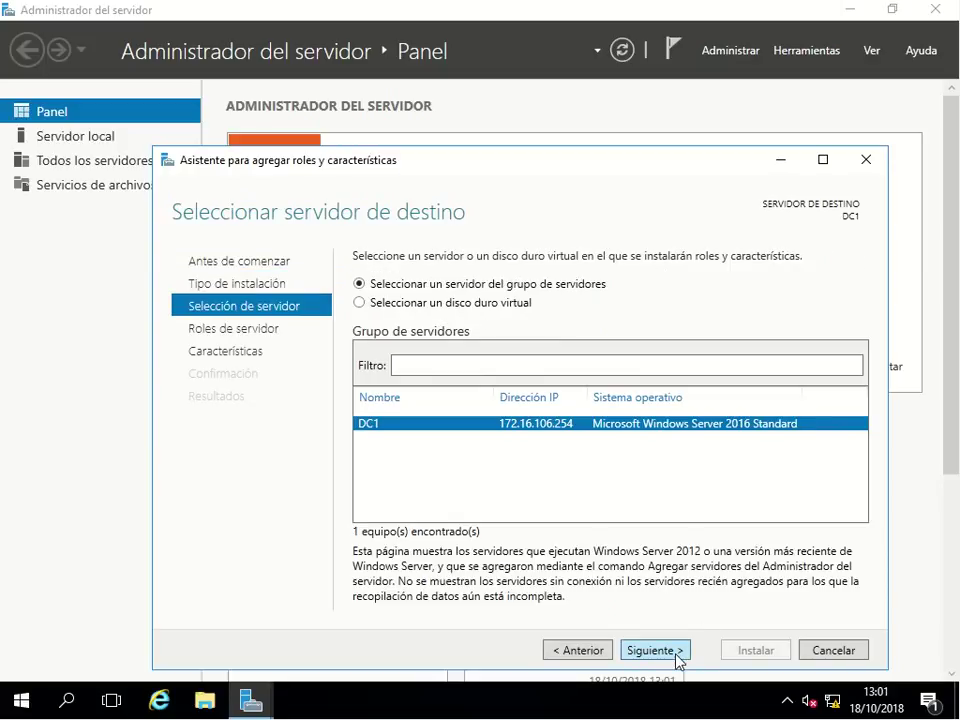
{"action": "left_click", "coordinate": [677, 656]}
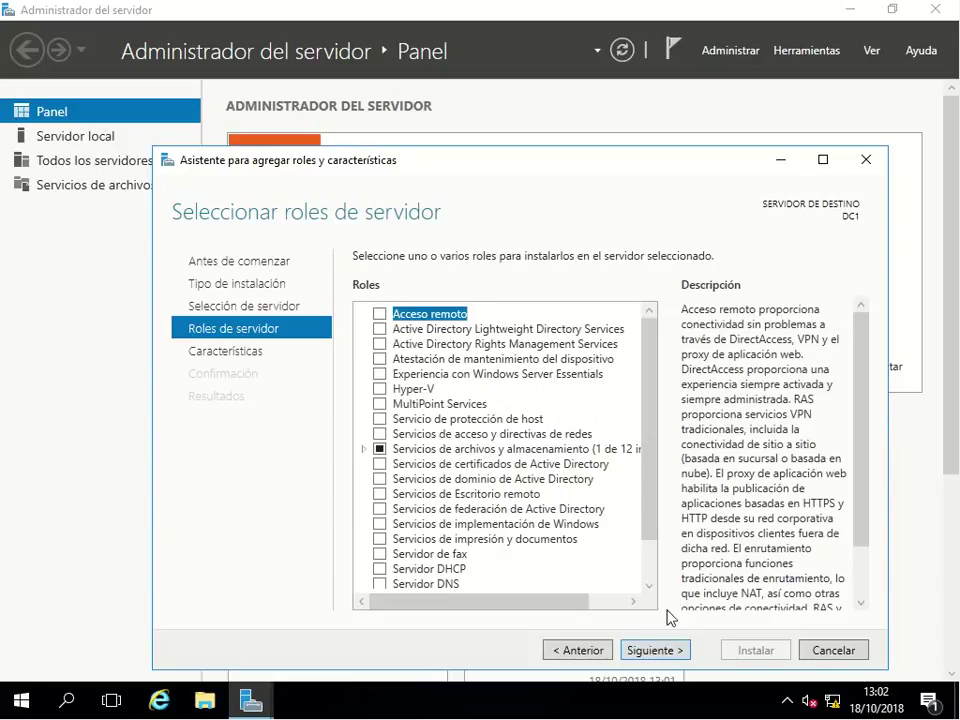
Select the role "Servicios de dominio de Active Directory" and add its required features, including the administration tools.
{"action": "left_click", "coordinate": [448, 483]}
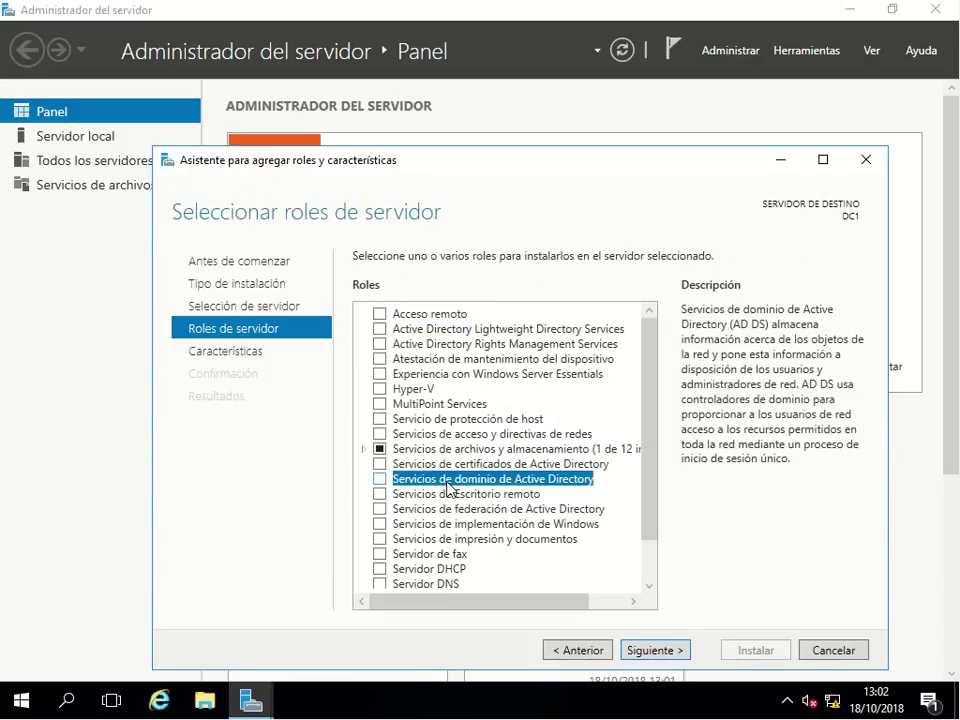
{"action": "left_click", "coordinate": [381, 479]}
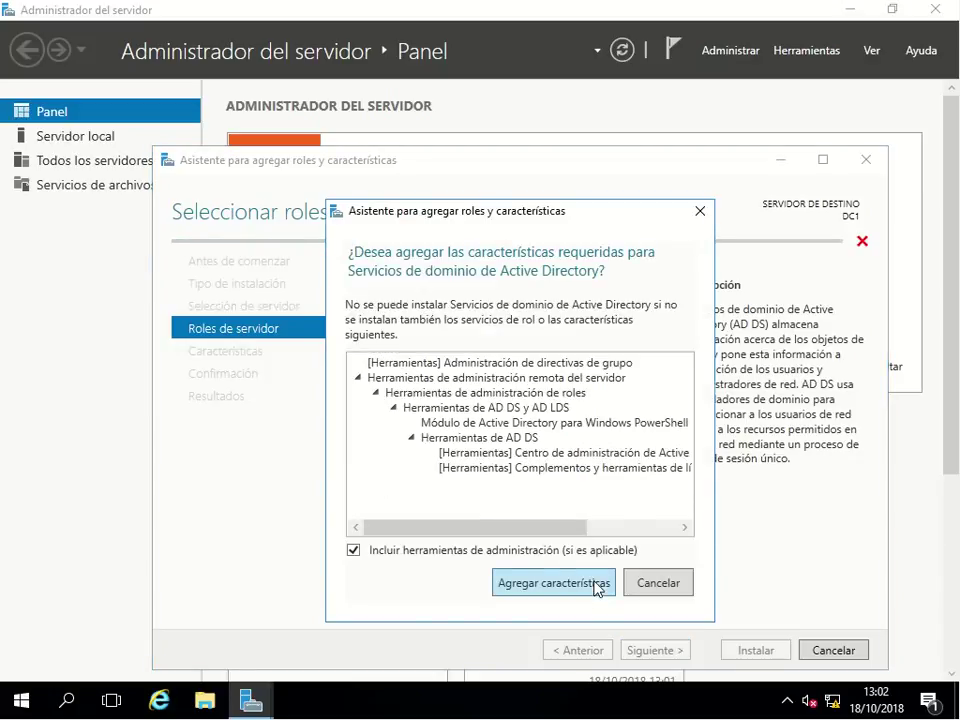
{"action": "left_click", "coordinate": [553, 582]}
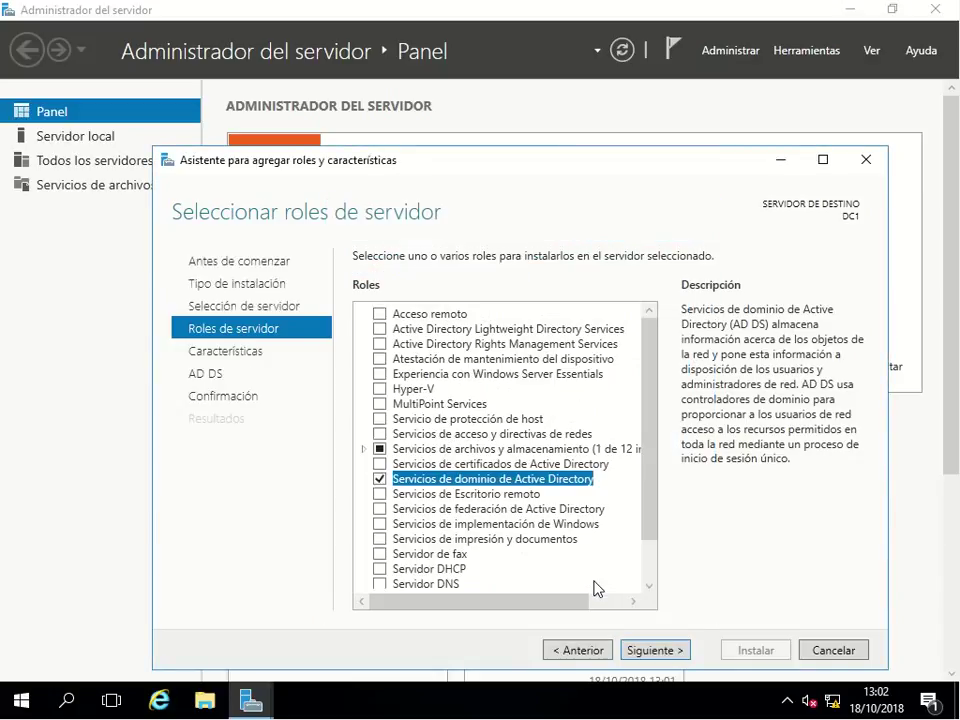
Install the AD DS role with no additional features and close the wizard once the installation finishes.
{"action": "left_click", "coordinate": [657, 650]}
{"action": "left_click", "coordinate": [657, 650]}
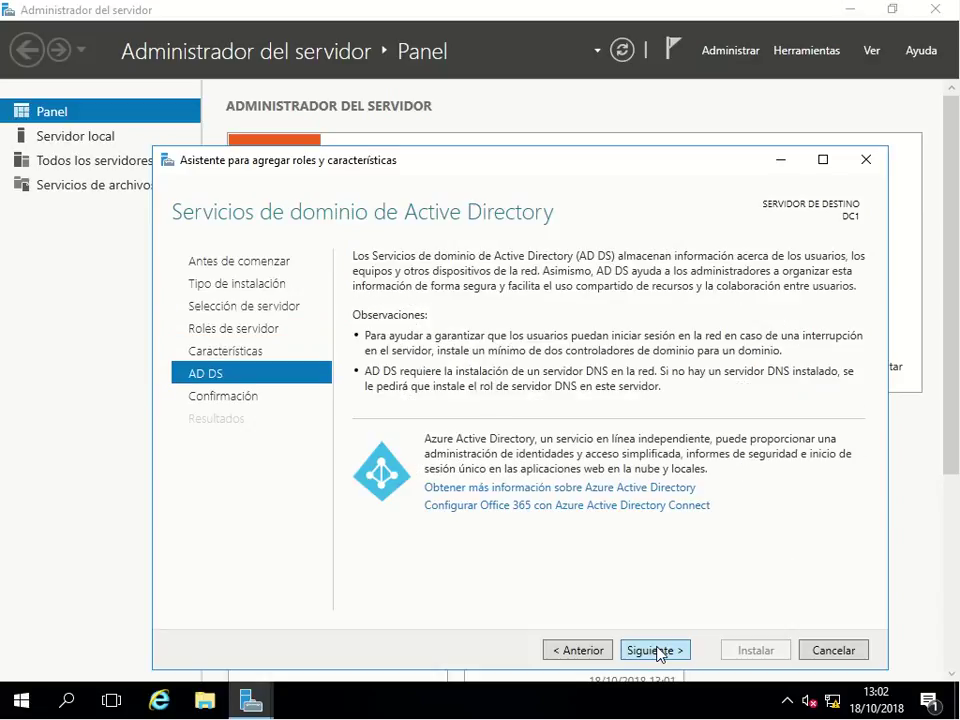
{"action": "left_click", "coordinate": [657, 650]}
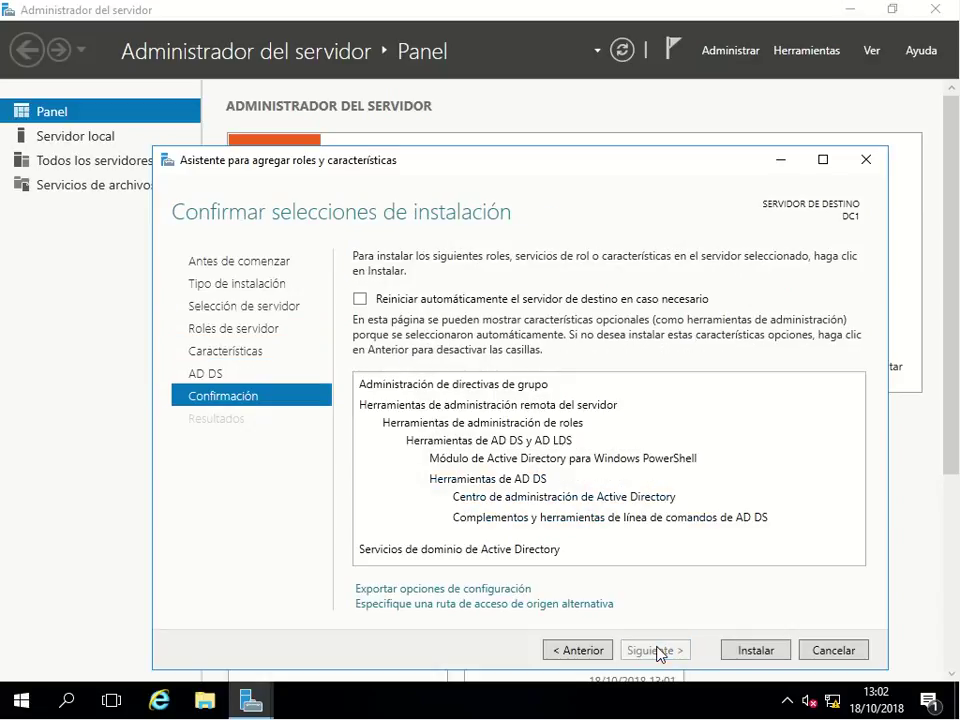
{"action": "left_click", "coordinate": [735, 648]}
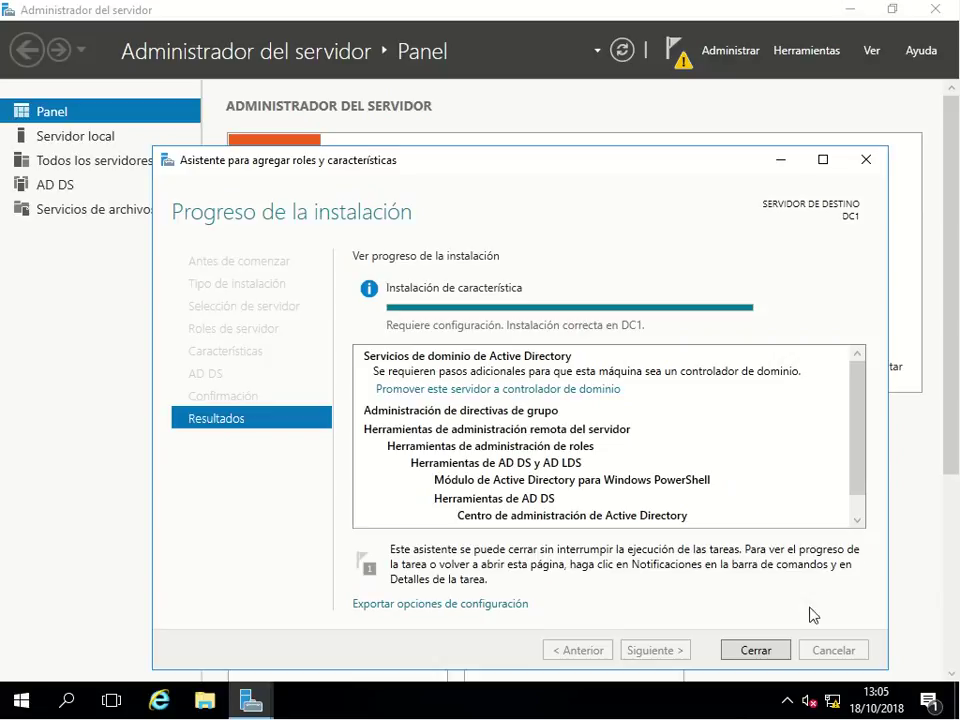
{"action": "left_click", "coordinate": [768, 655]}
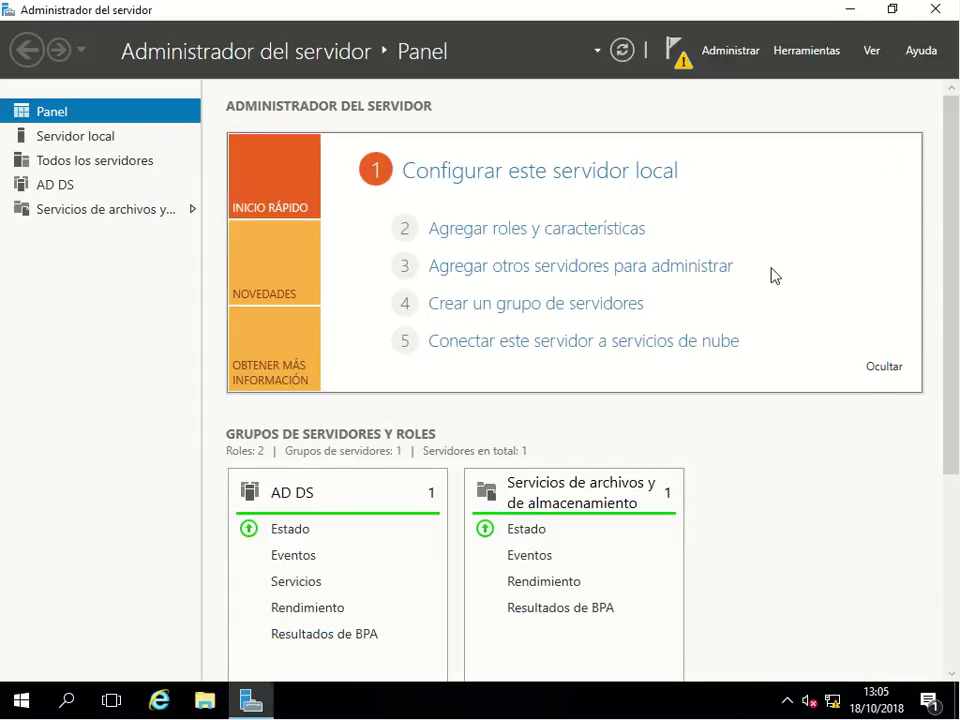
Start promoting the server to a domain controller by adding a new forest with the root domain name m4dom.local.
{"action": "left_click", "coordinate": [671, 46]}
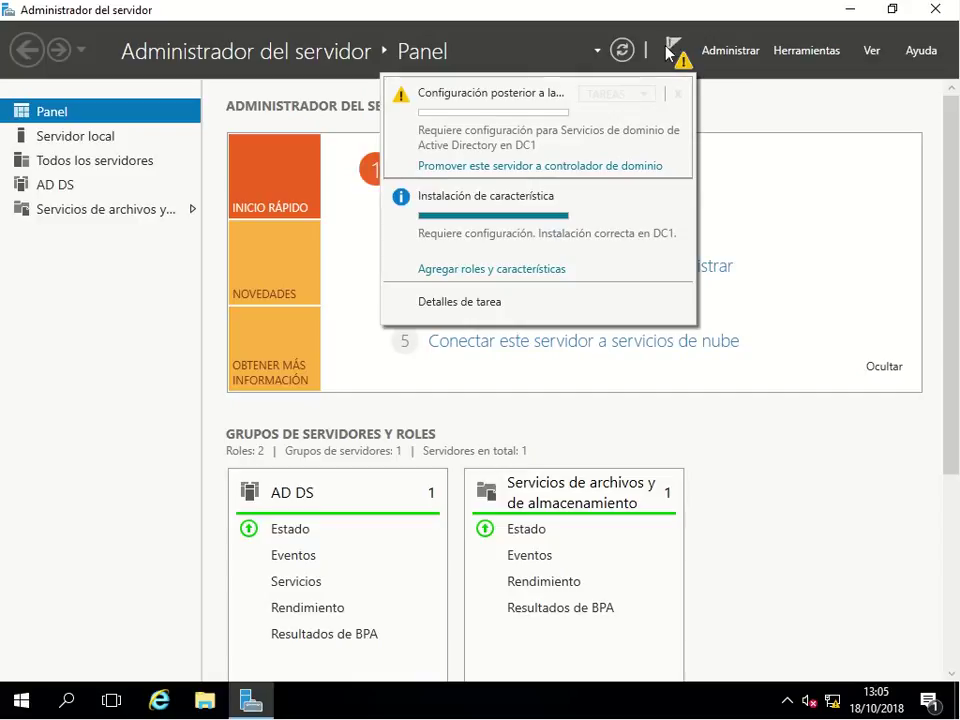
{"action": "left_click", "coordinate": [553, 166]}
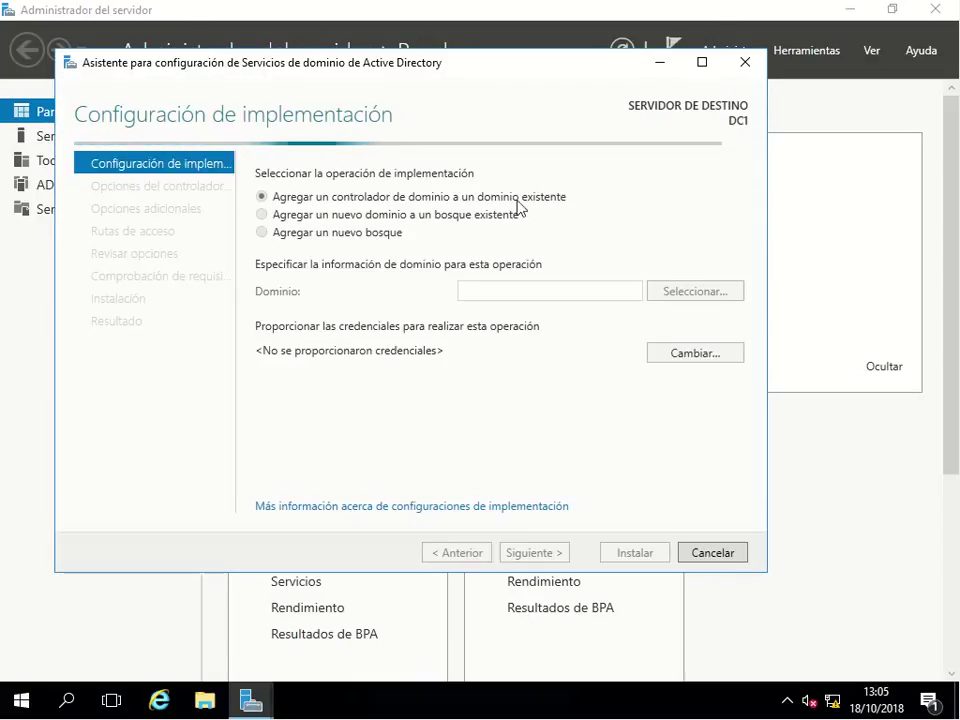
{"action": "left_click", "coordinate": [366, 236]}
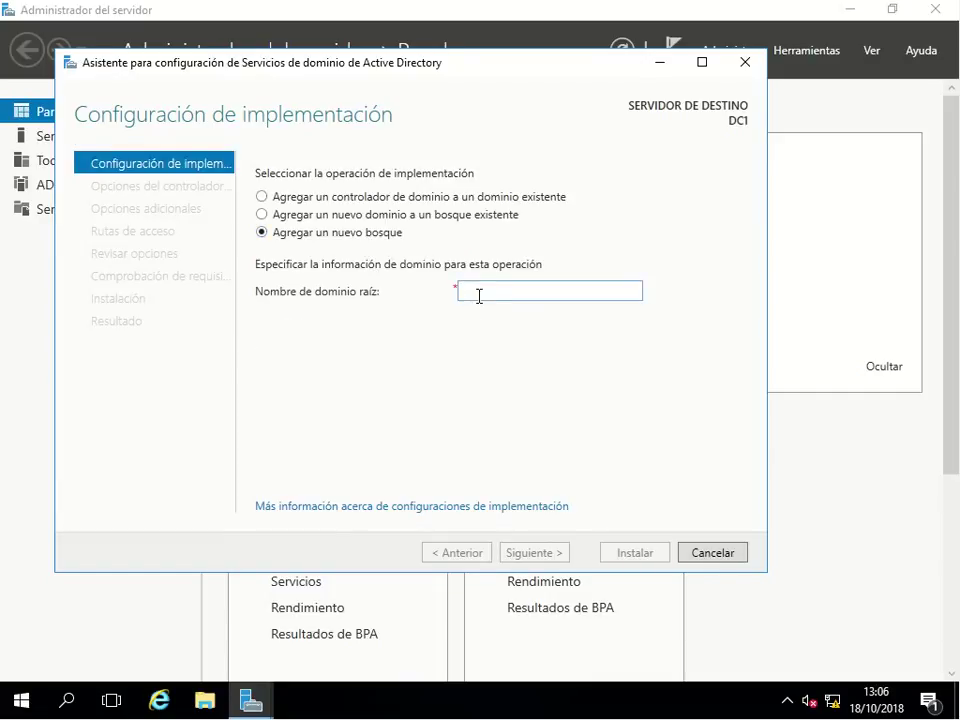
{"action": "type", "text": "m4dom.local"}
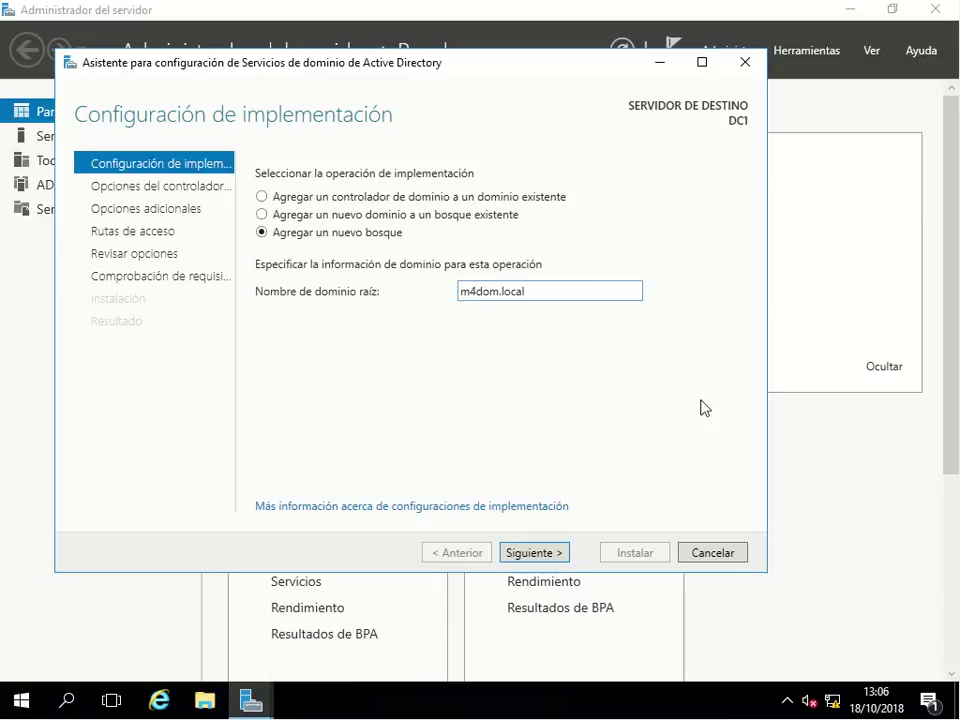
{"action": "left_click", "coordinate": [548, 552]}
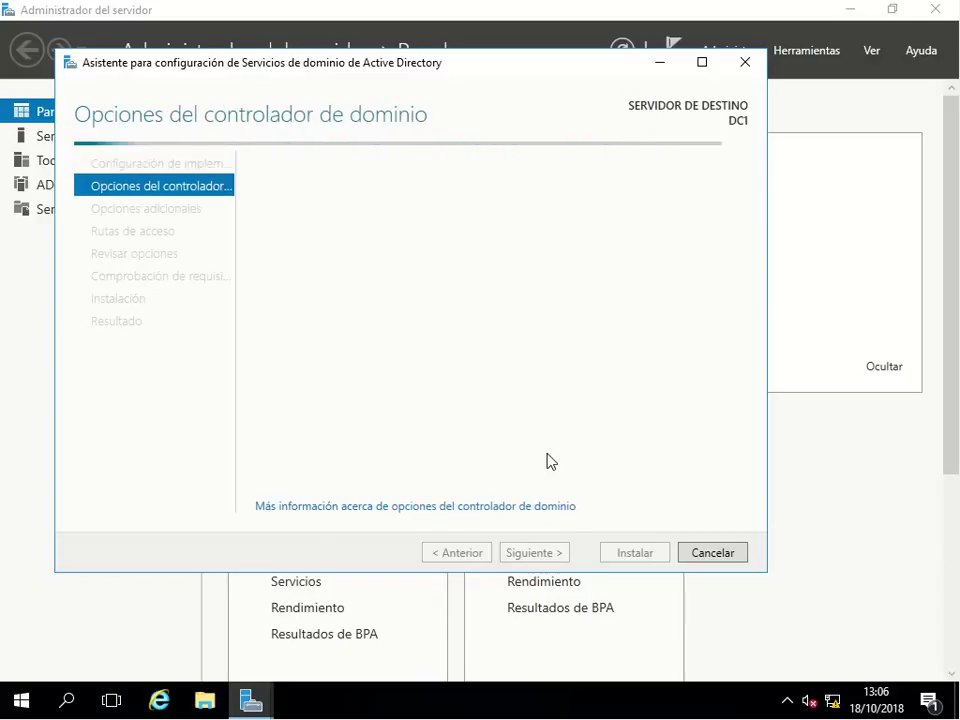
Enter and confirm the DSRM password, keeping the Windows Server 2016 functional levels and the DNS server option.
{"action": "left_click", "coordinate": [547, 375]}
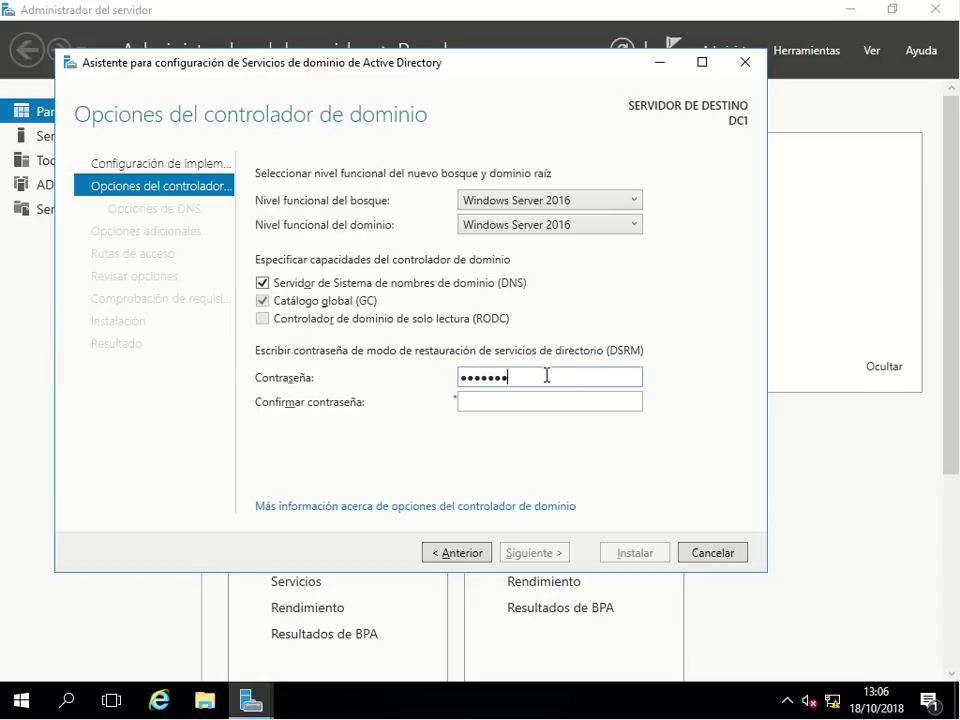
{"action": "key", "text": "Tab"}
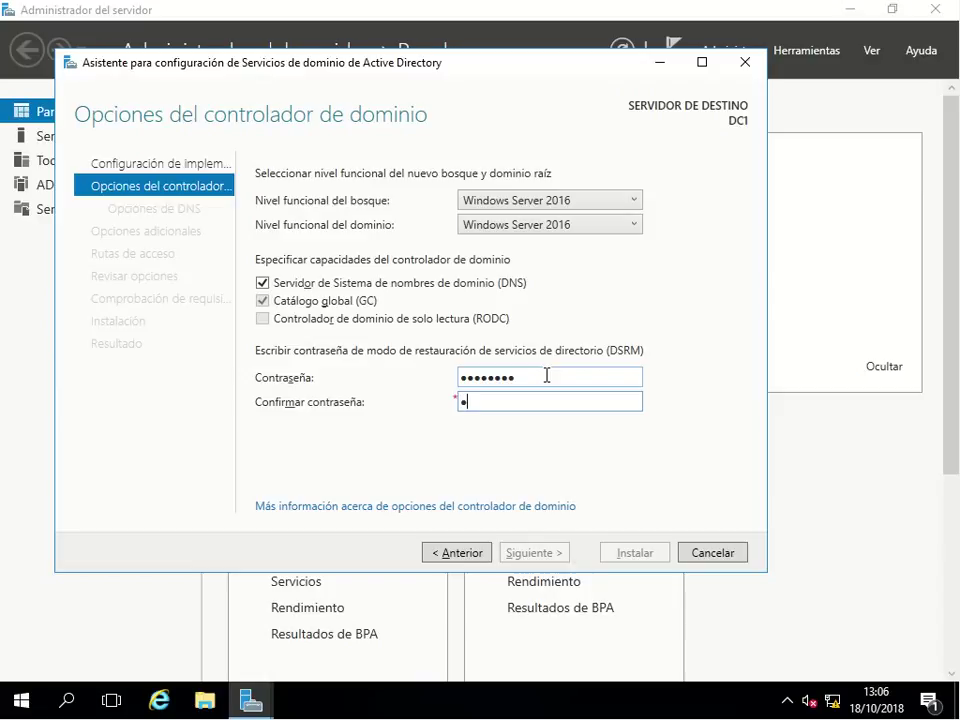
{"action": "type", "text": "••••••••"}
{"action": "left_click", "coordinate": [538, 553]}
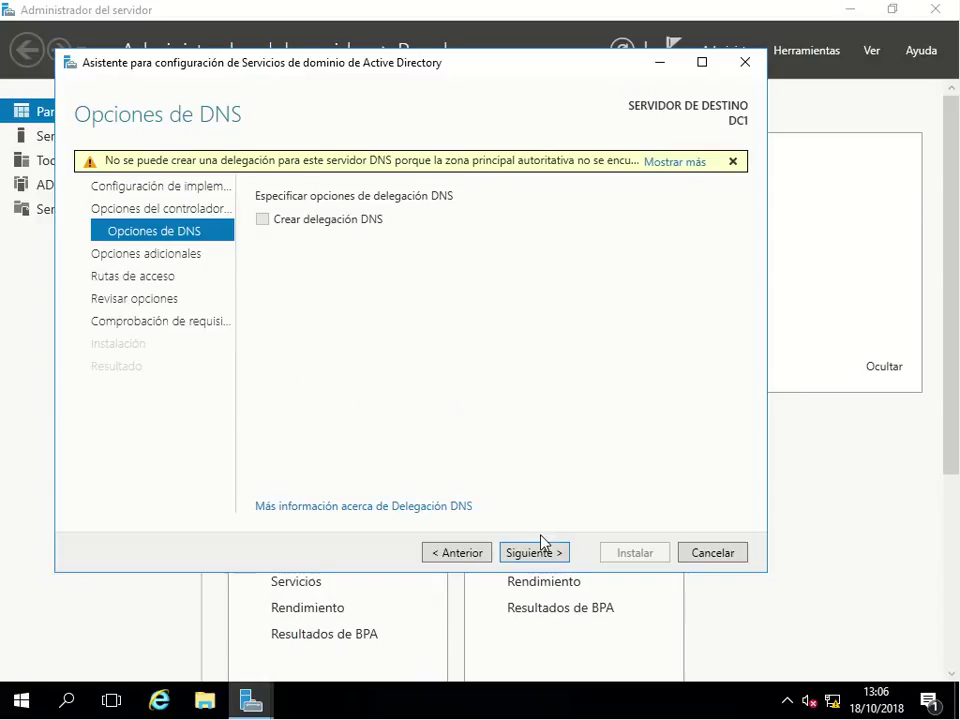
Accept the DNS options, NetBIOS name M4DOM and default NTDS and SYSVOL paths, and run the prerequisite check.
{"action": "left_click", "coordinate": [549, 558]}
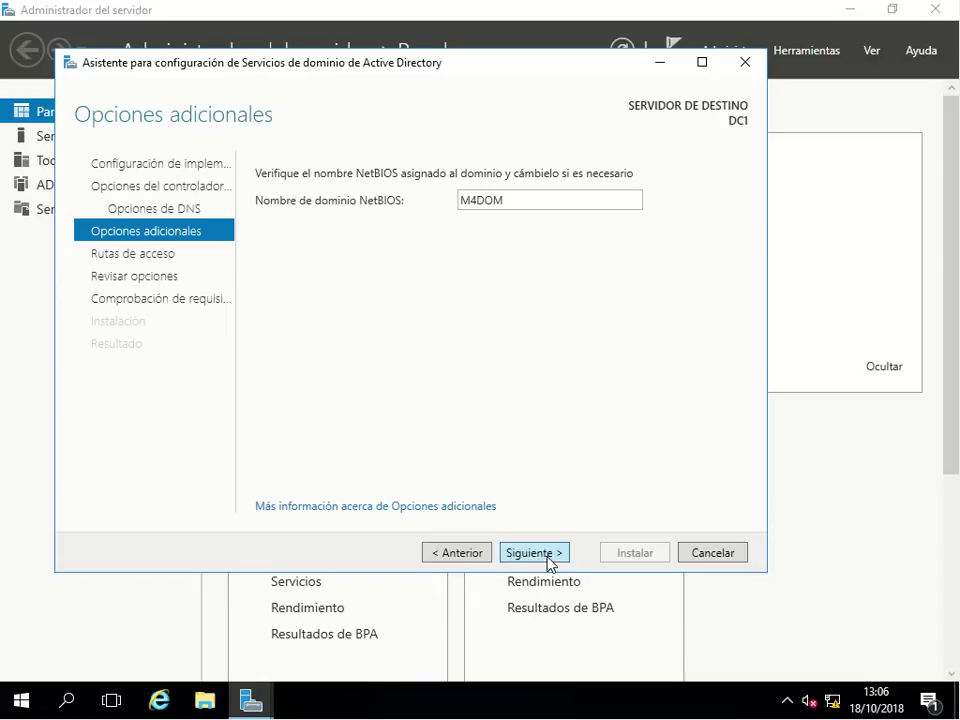
{"action": "left_click", "coordinate": [549, 563]}
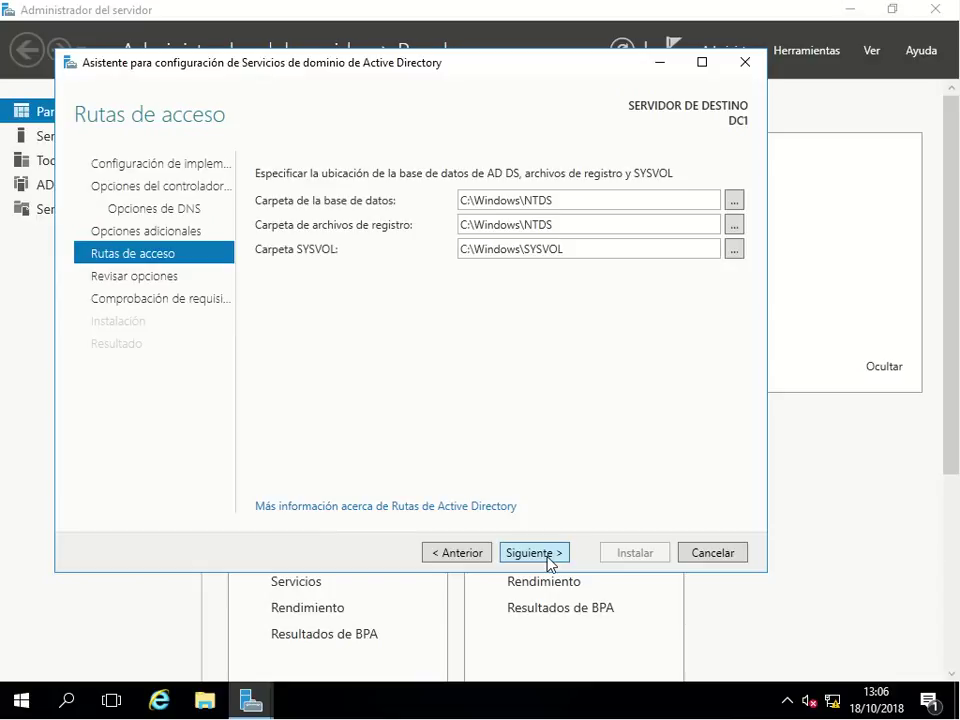
{"action": "left_click", "coordinate": [533, 553]}
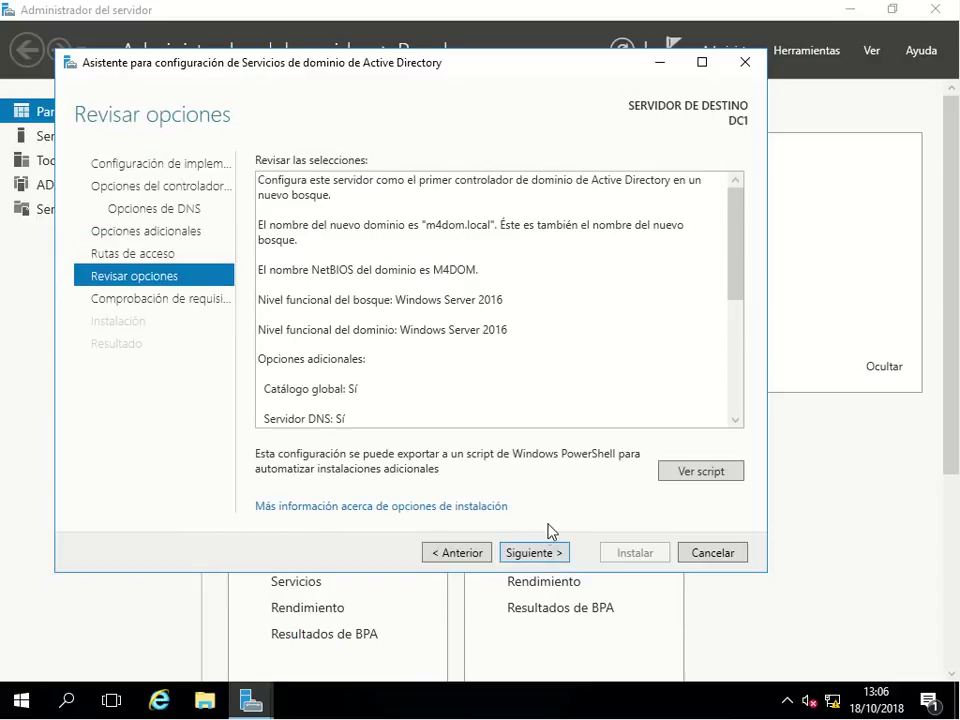
{"action": "left_click", "coordinate": [535, 553]}
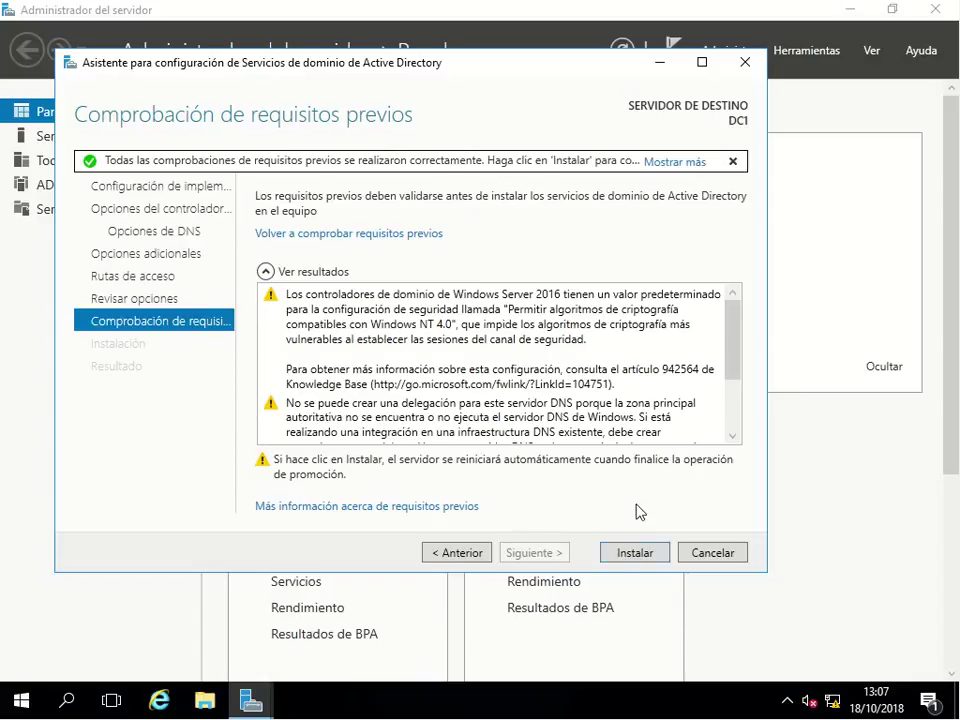
Review the prerequisite results, install the domain controller configuration, and close the restart notice and open windows.
{"action": "left_click_drag", "start_coordinate": [732, 340], "coordinate": [728, 402]}
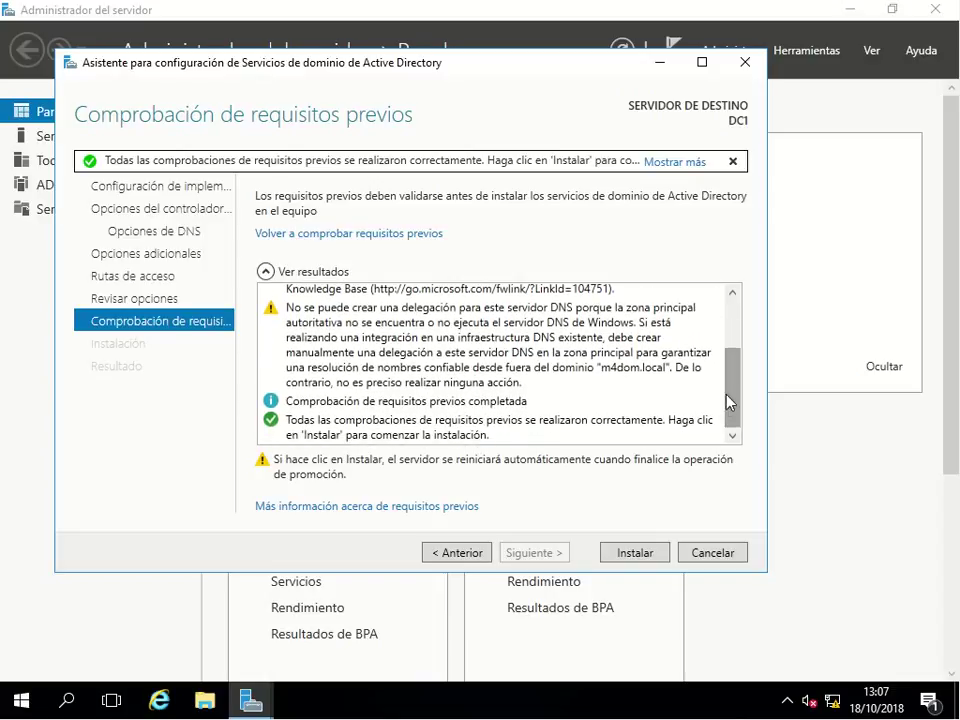
{"action": "left_click", "coordinate": [648, 562]}
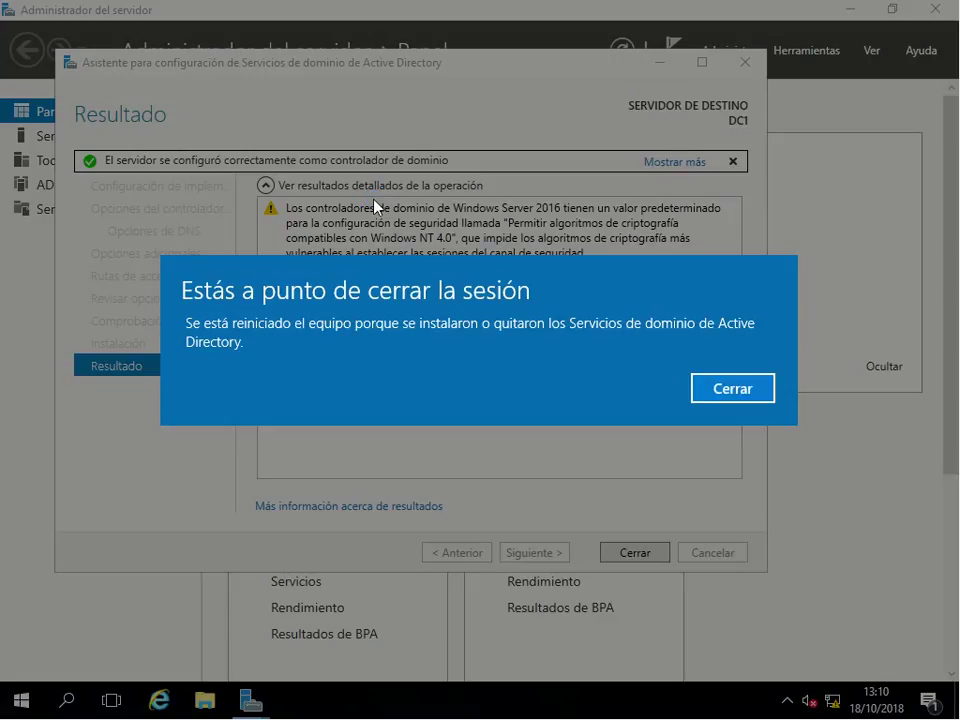
{"action": "left_click", "coordinate": [720, 389]}
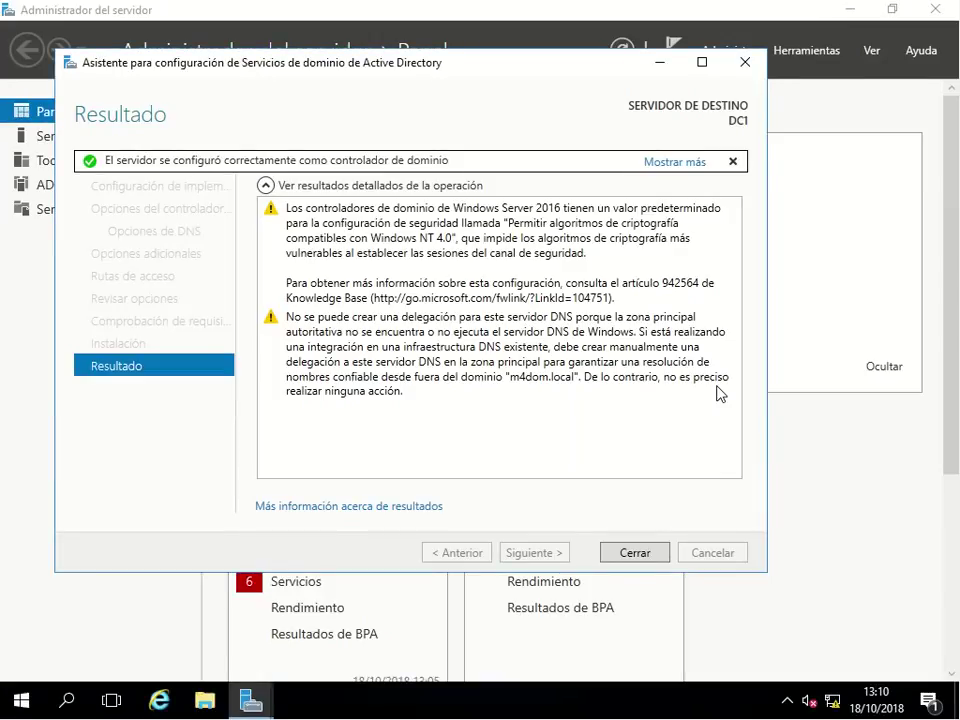
{"action": "left_click", "coordinate": [656, 558]}
{"action": "left_click", "coordinate": [936, 12]}
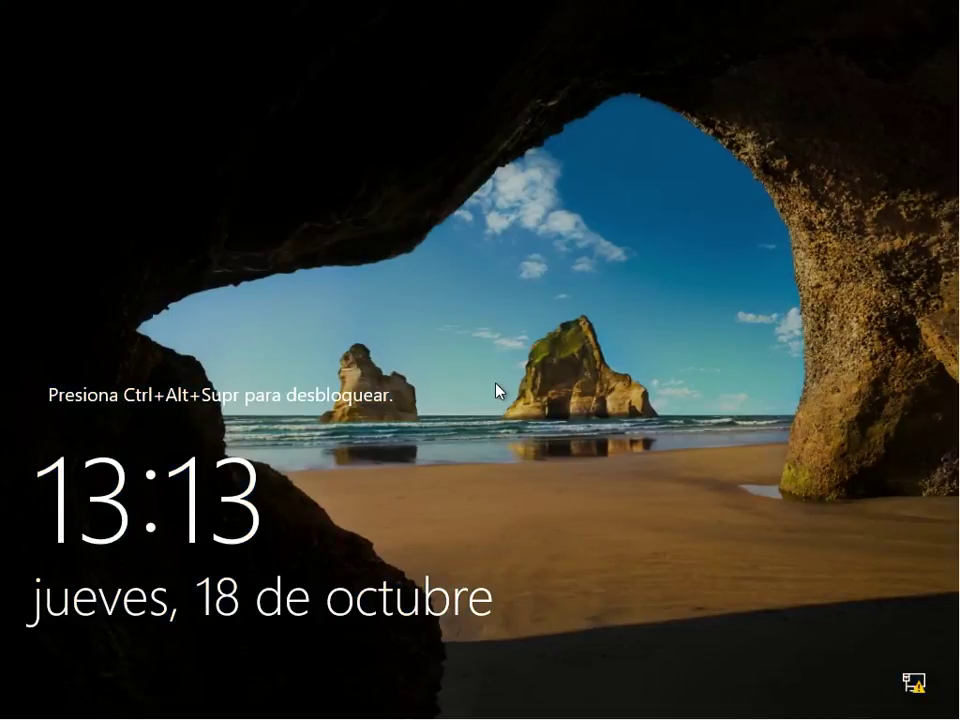
Unlock the restarted server and sign in as M4DOM\Administrador with the account password.
{"action": "key", "text": "ctrl+alt+Delete"}
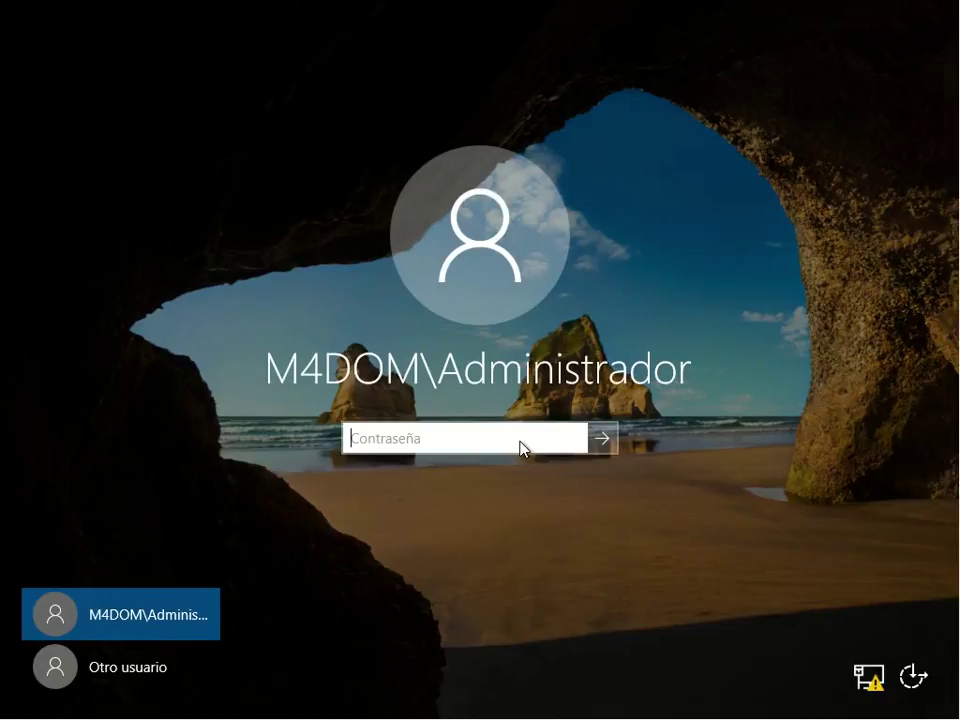
{"action": "type", "text": "****"}
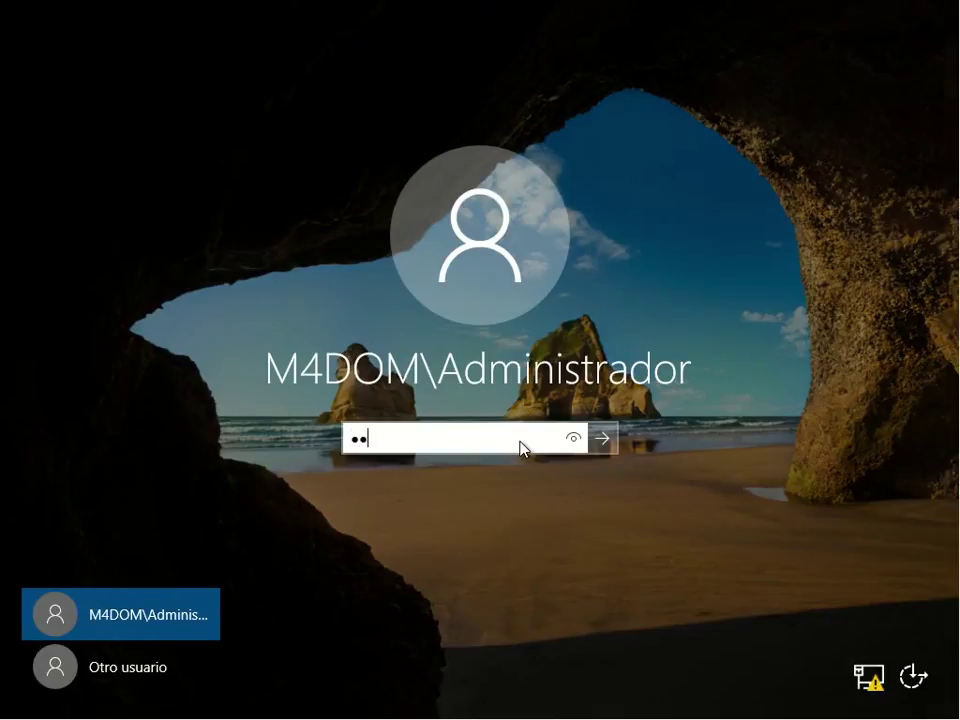
{"action": "type", "text": "****"}
{"action": "key", "text": "Return"}
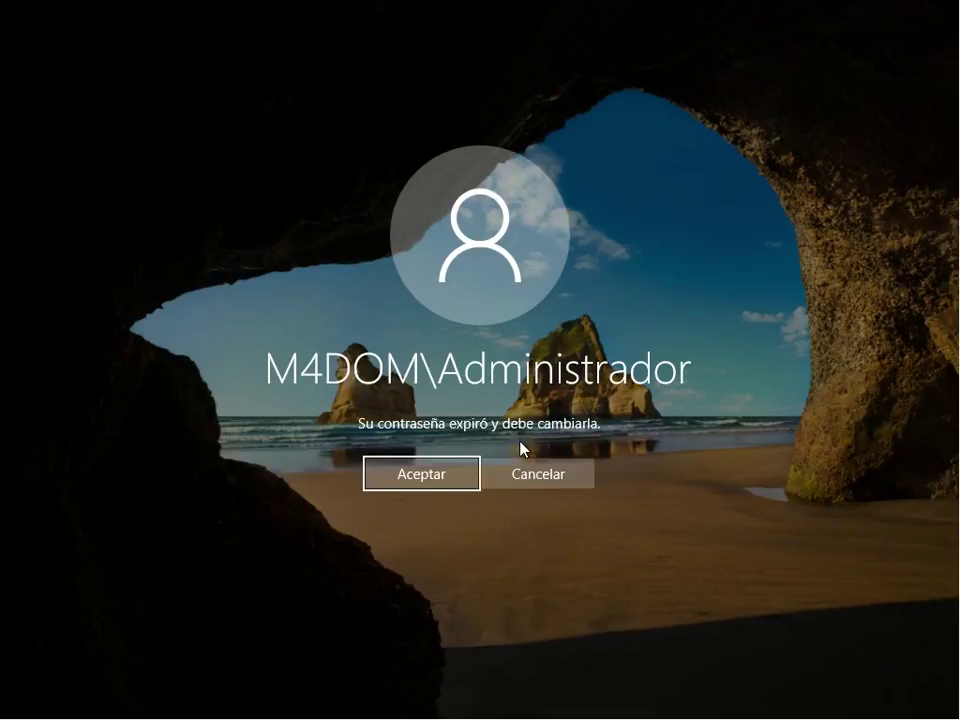
Change the expired administrator password by entering and confirming a new password, and acknowledge the change.
{"action": "left_click", "coordinate": [456, 478]}
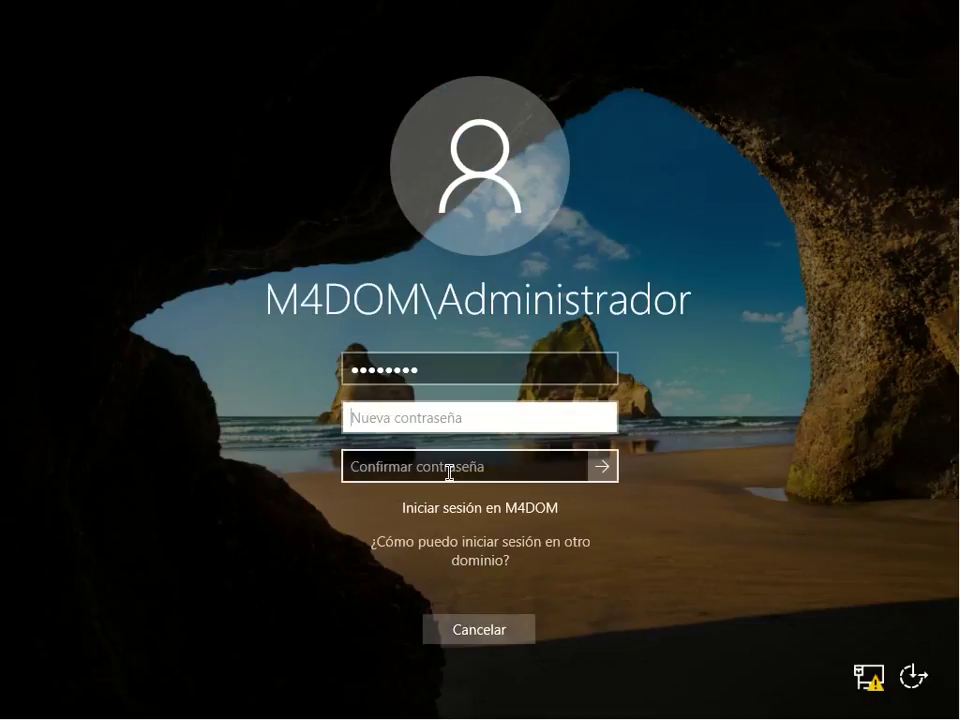
{"action": "type", "text": "******"}
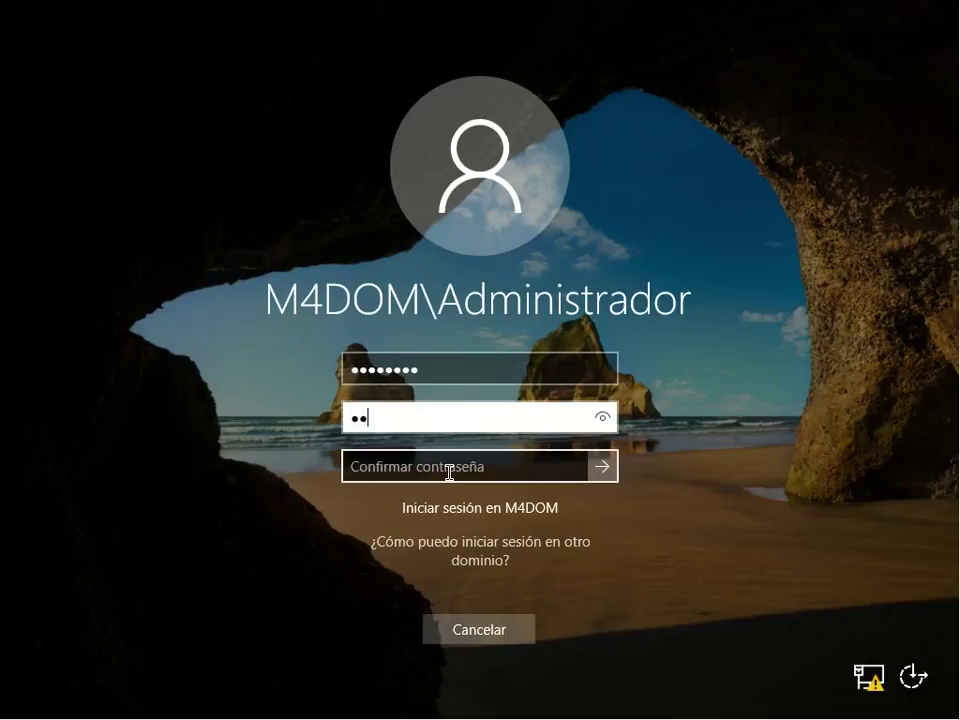
{"action": "type", "text": "***"}
{"action": "key", "text": "Tab"}
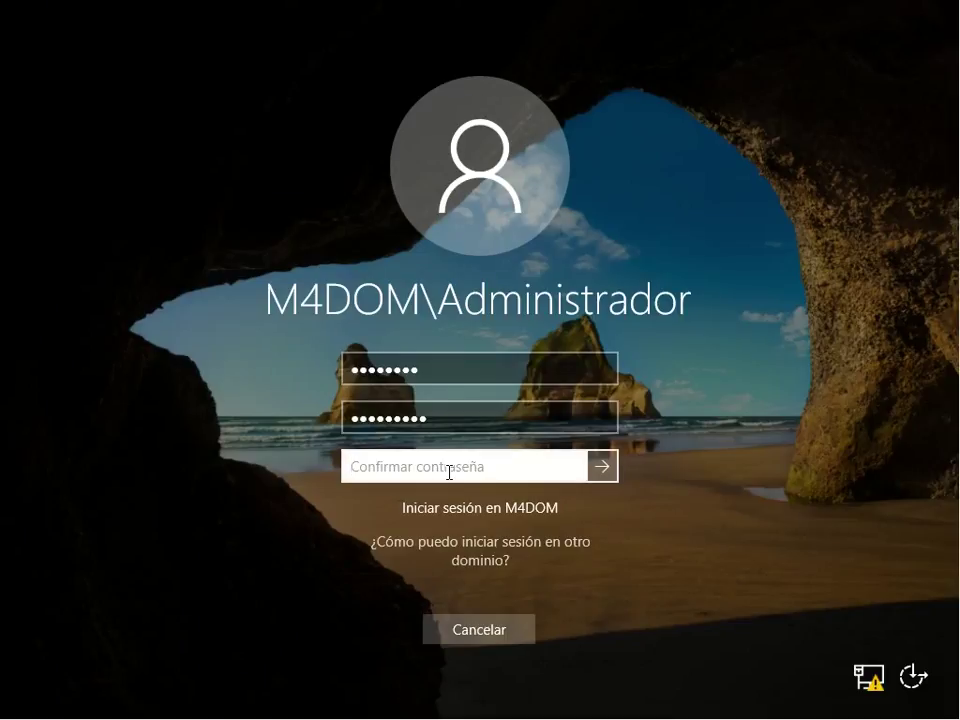
{"action": "type", "text": "*********"}
{"action": "left_click", "coordinate": [602, 466]}
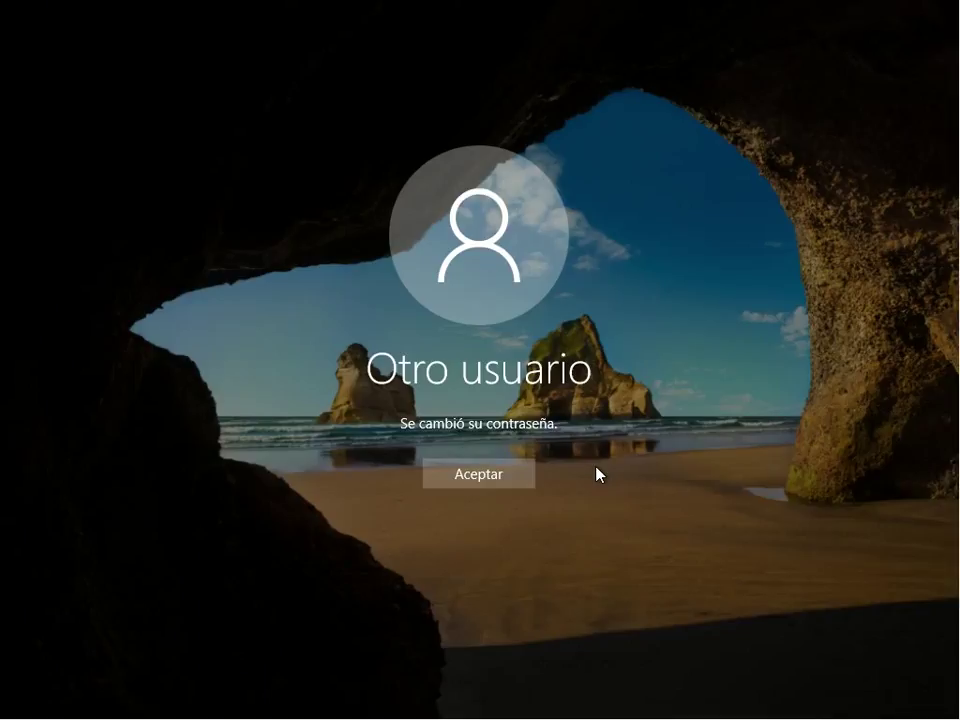
{"action": "left_click", "coordinate": [518, 482]}
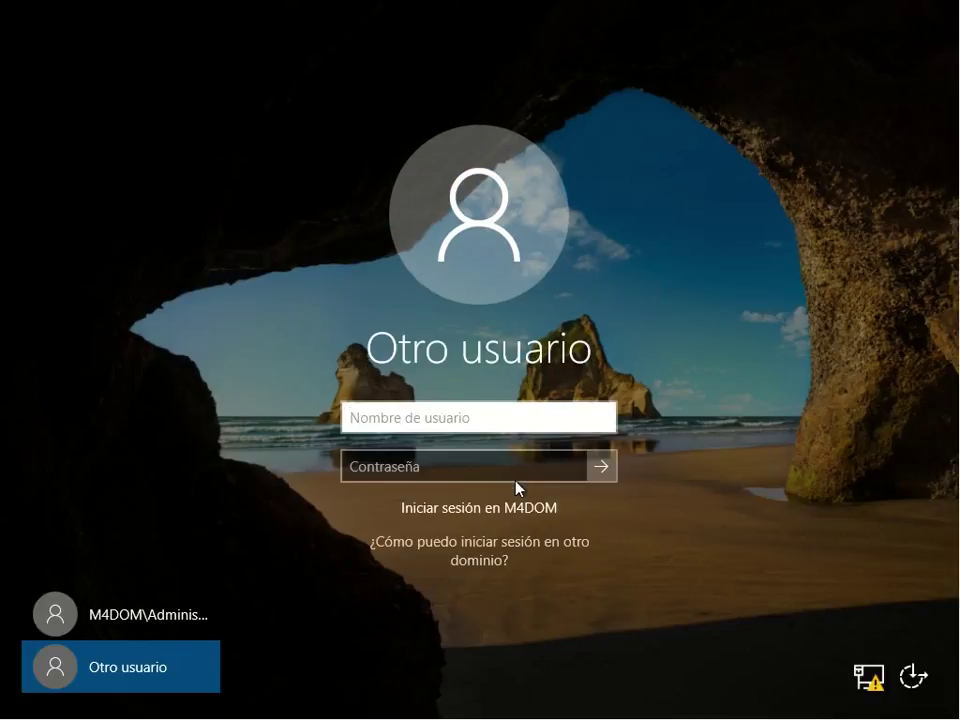
Choose the M4DOM\Administrador account on the sign-in screen and start its session.
{"action": "left_click", "coordinate": [170, 607]}
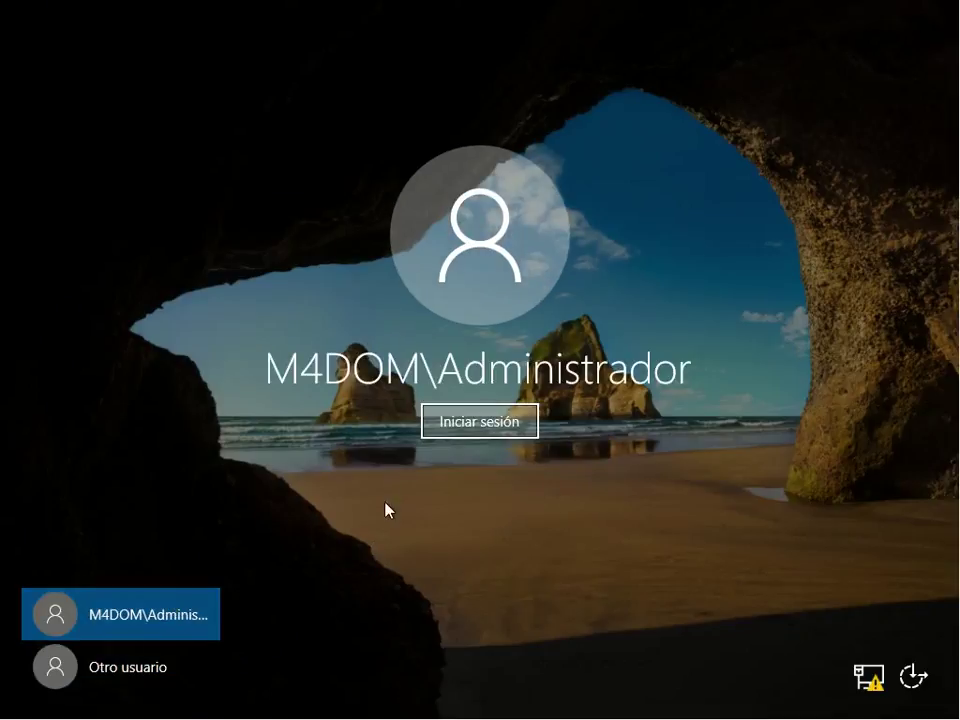
{"action": "left_click", "coordinate": [478, 420]}
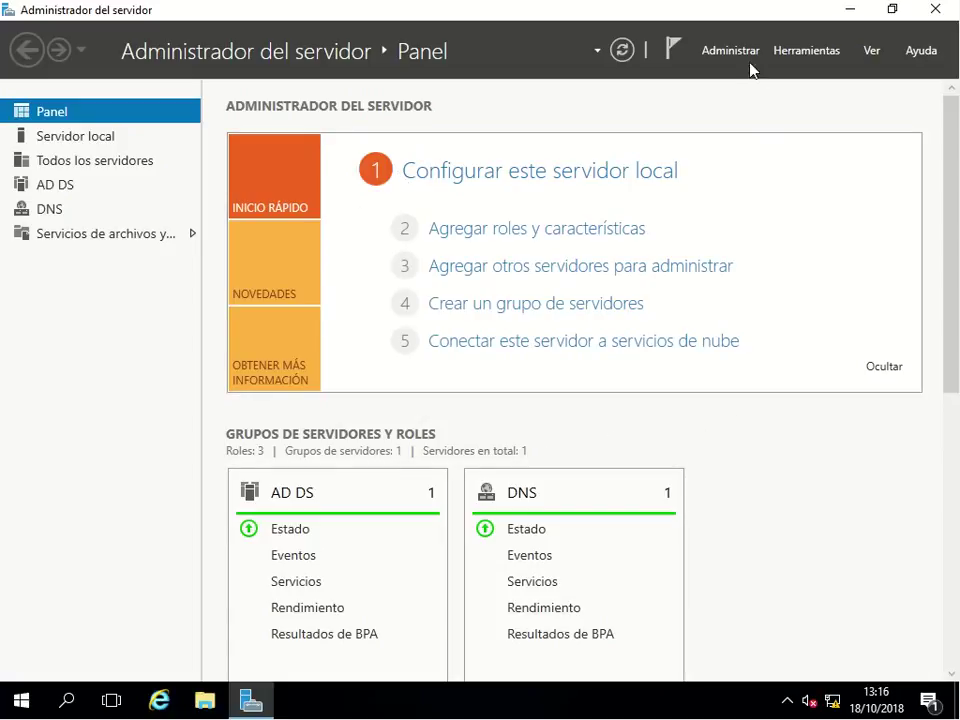
Open the Usuarios y equipos de Active Directory console from the server administration tools and maximize it.
{"action": "left_click", "coordinate": [805, 51]}
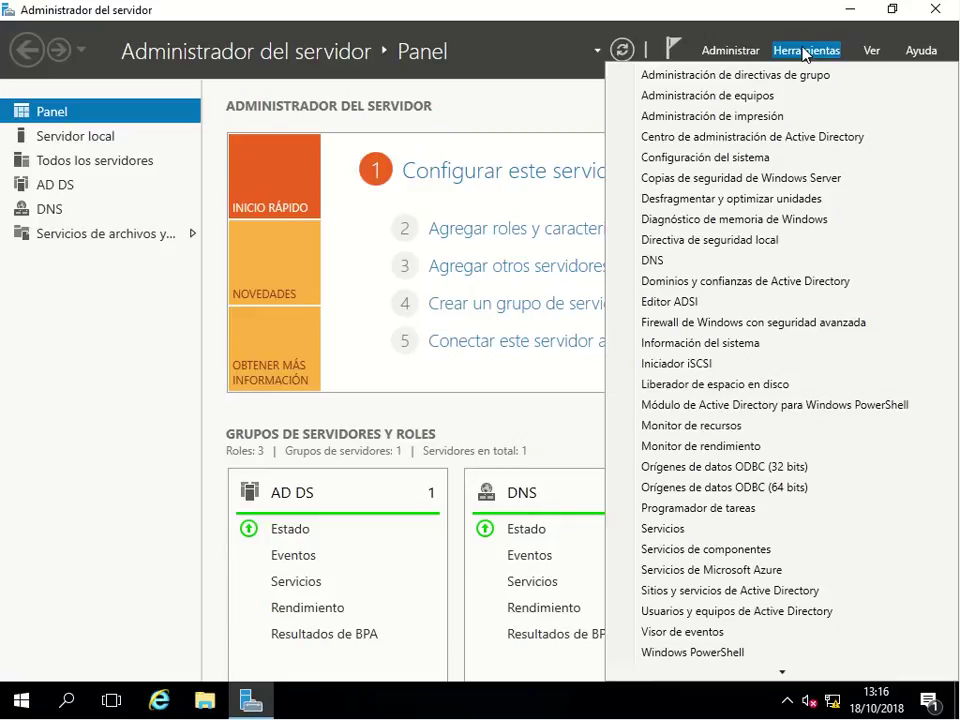
{"action": "scroll", "coordinate": [735, 645], "scroll_direction": "down", "scroll_amount": 1}
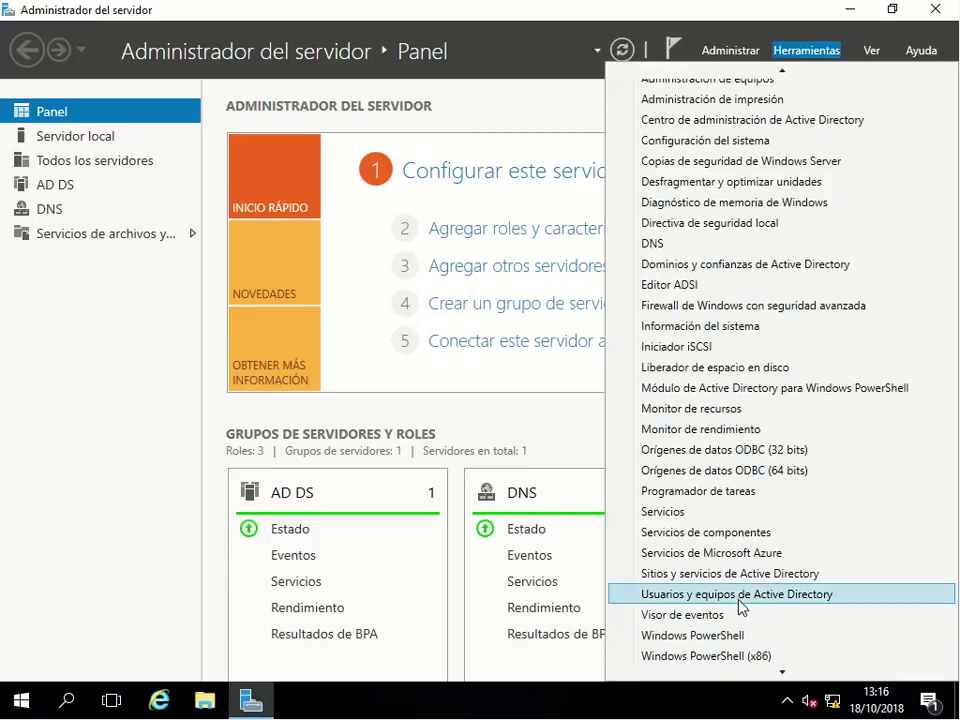
{"action": "left_click", "coordinate": [741, 600]}
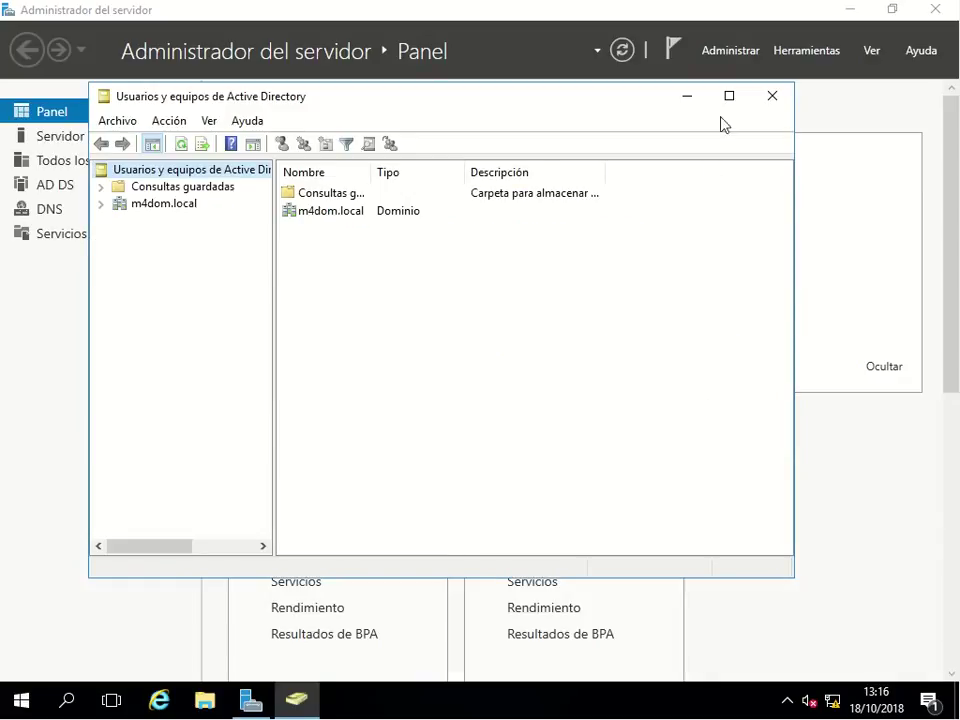
{"action": "left_click", "coordinate": [729, 99]}
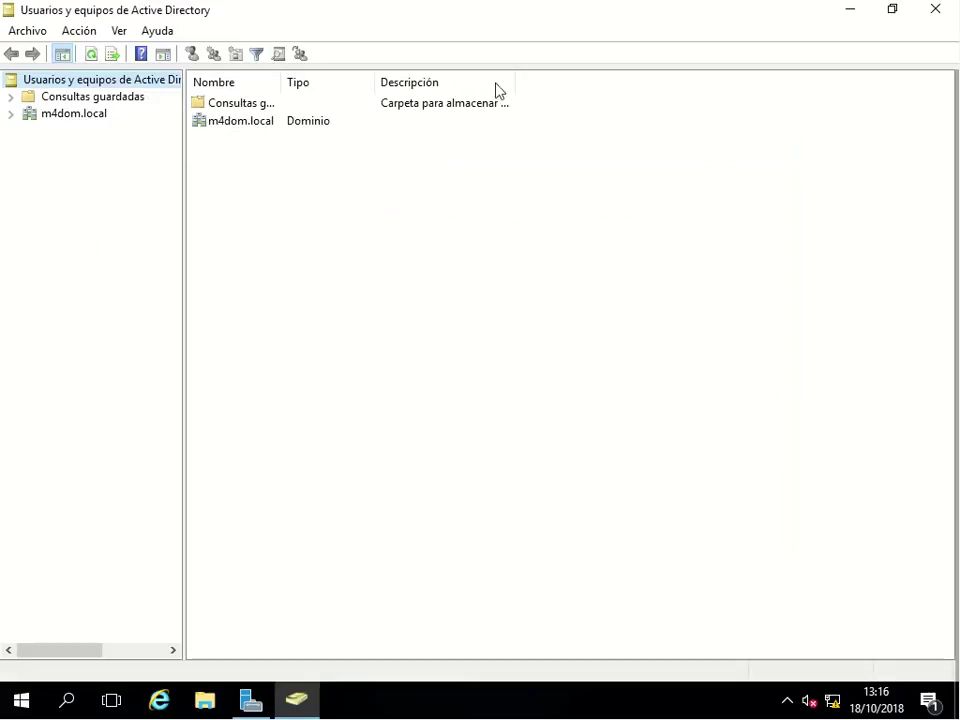
Expand the m4dom.local domain and examine its containers and the contents of the Domain Controllers organizational unit.
{"action": "left_click", "coordinate": [10, 113]}
{"action": "left_click", "coordinate": [76, 116]}
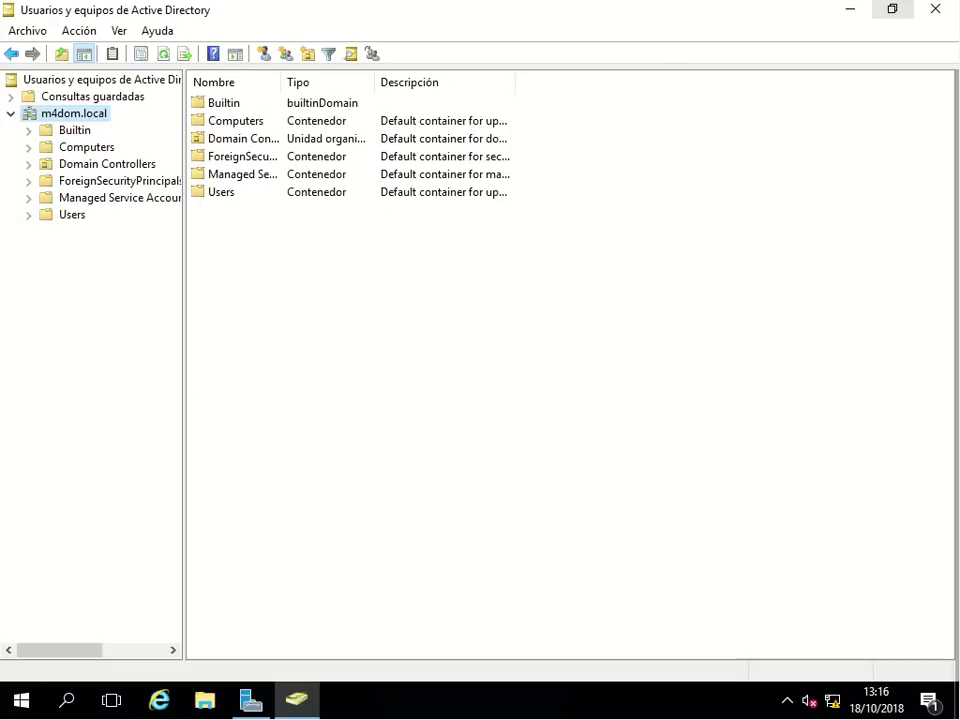
{"action": "left_click", "coordinate": [99, 168]}
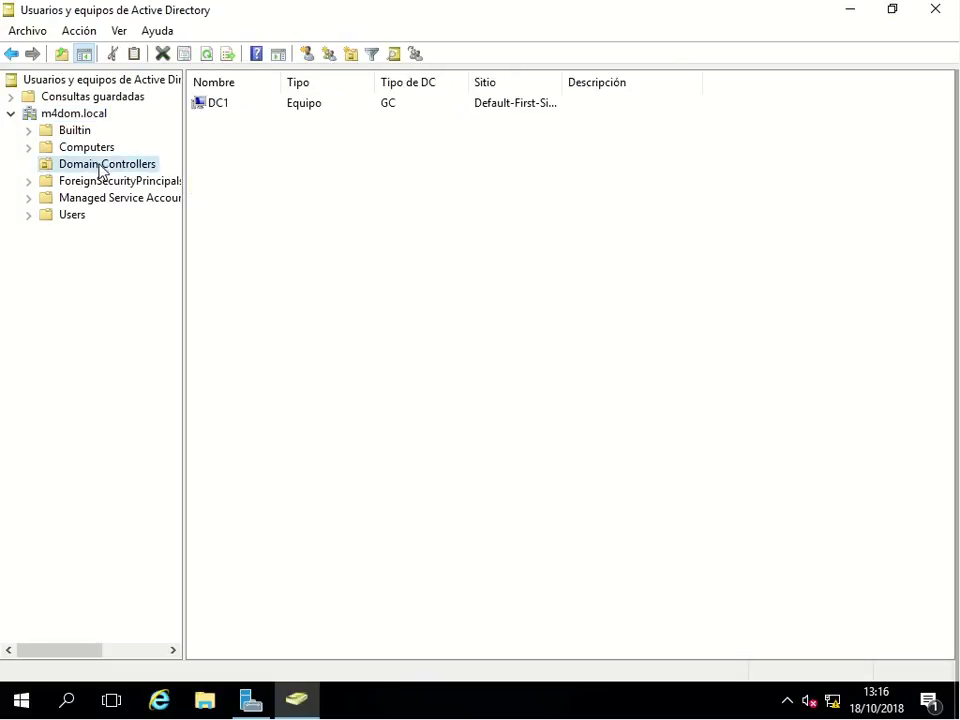